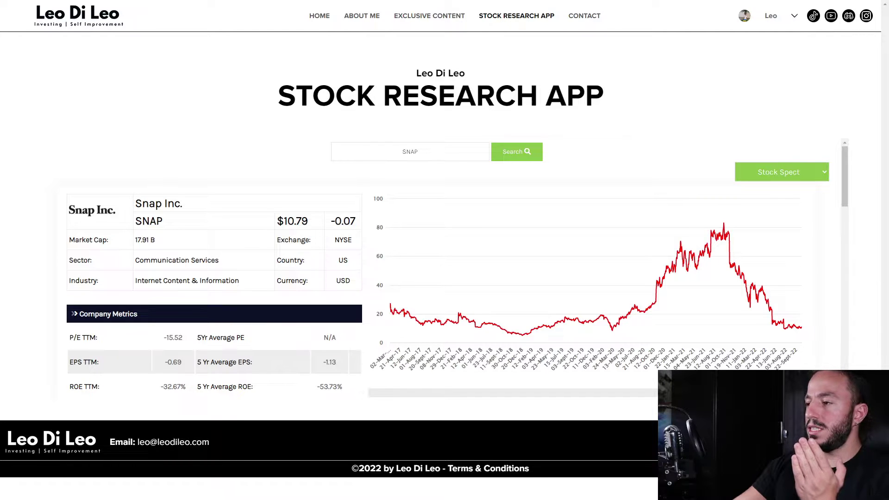
Examine Snap's full price history, company overview and 52-week price range.
mouse_move(717, 235)
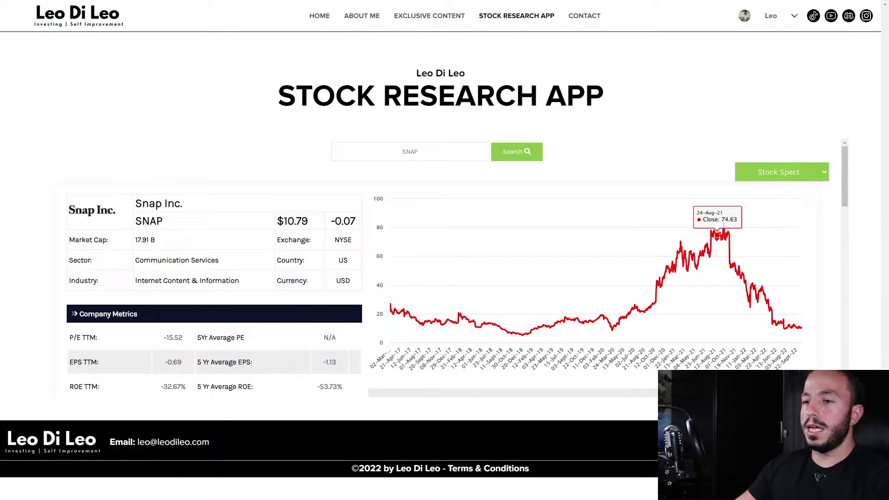
scroll(717, 235, "down", 1)
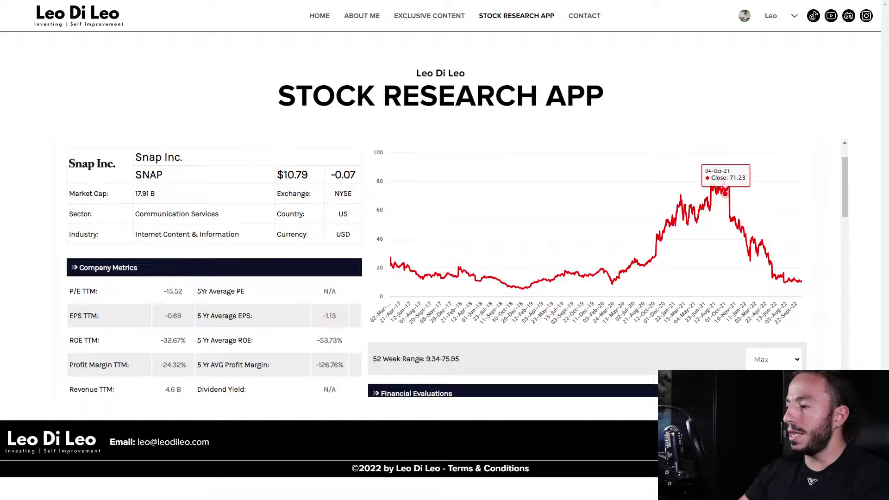
scroll(715, 235, "up", 1)
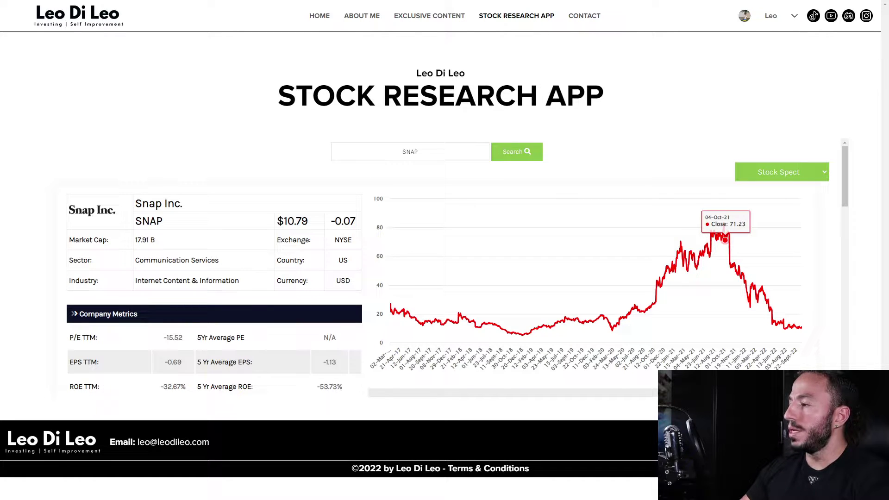
scroll(759, 315, "down", 3)
scroll(782, 194, "up", 3)
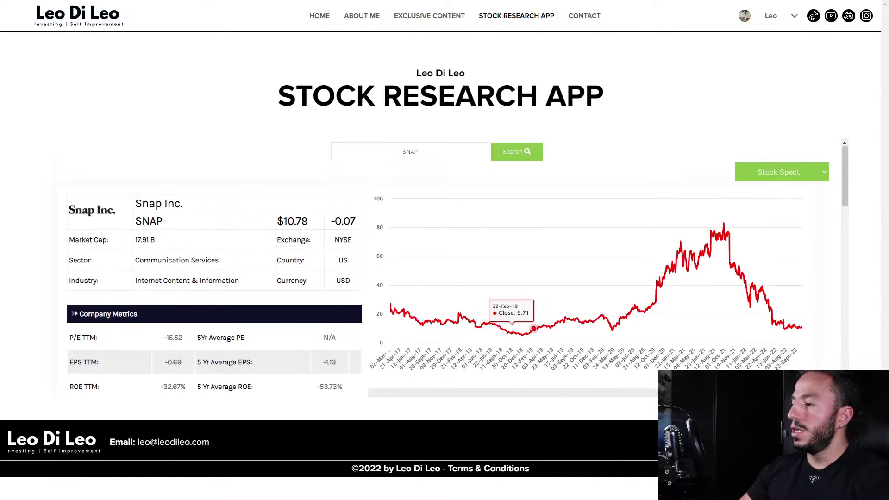
scroll(533, 324, "down", 2)
mouse_move(446, 313)
left_mouse_down()
mouse_move(478, 320)
mouse_move(455, 313)
left_mouse_up()
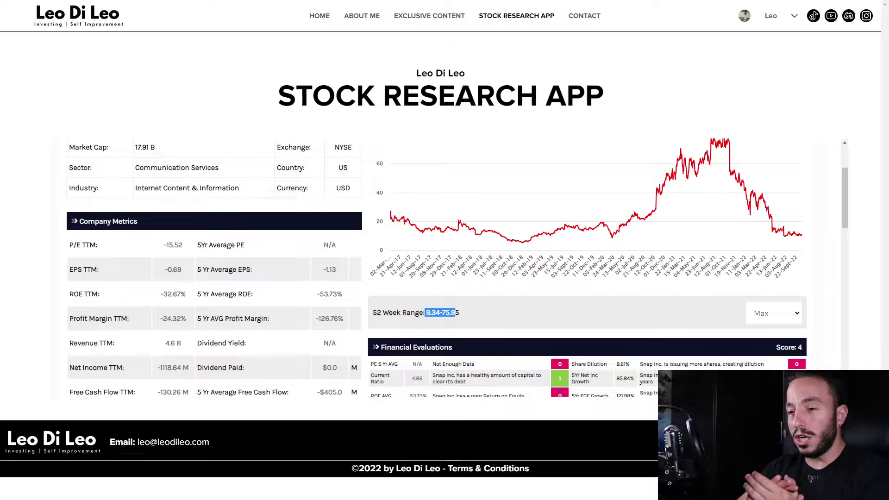
scroll(226, 283, "up", 2)
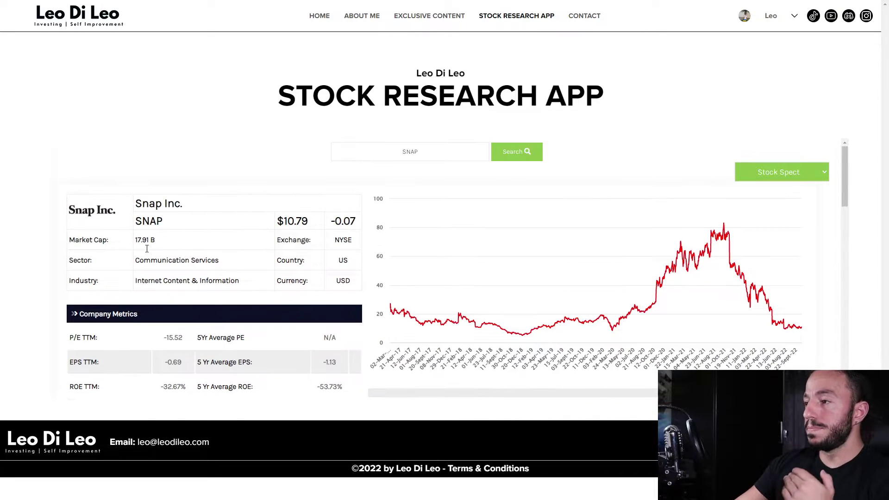
scroll(405, 251, "down", 4)
scroll(724, 252, "up", 4)
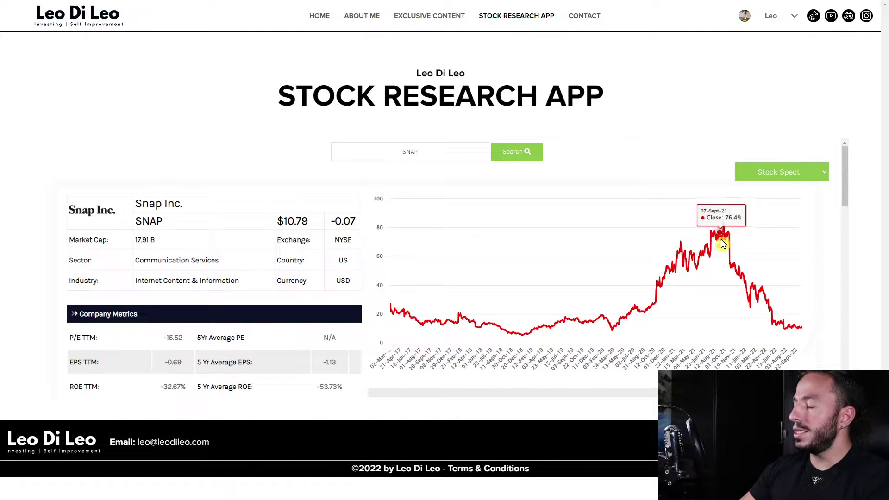
Zoom the stock price chart into the period from about December 2021 to October 2022.
scroll(640, 301, "down", 1)
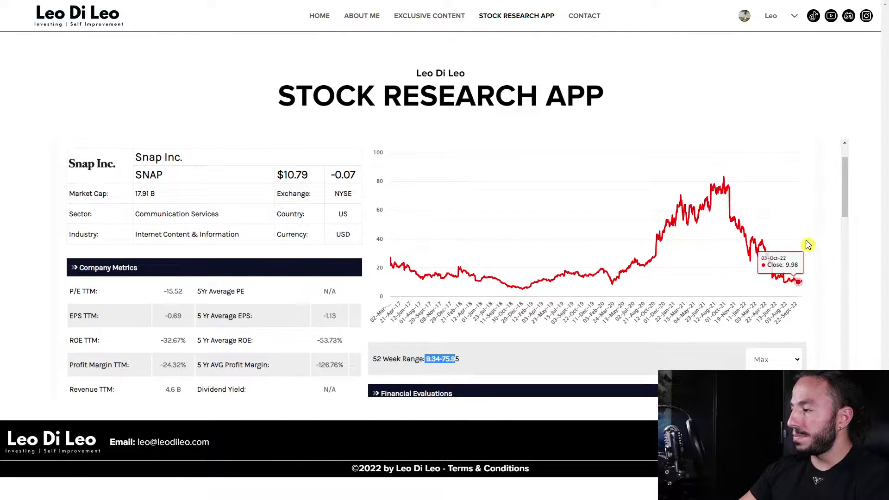
scroll(740, 234, "down", 2)
scroll(754, 222, "up", 3)
left_click_drag(741, 270, 803, 308)
scroll(606, 271, "down", 3)
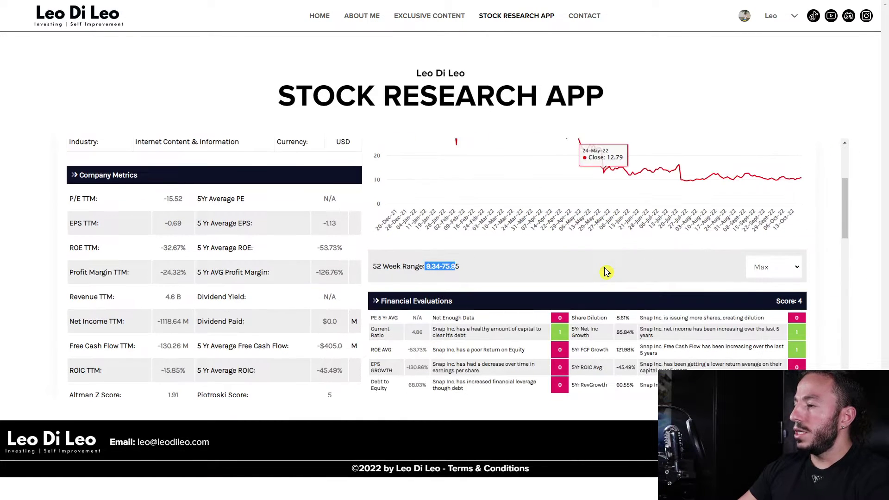
Check the profitability figures in Company Metrics and reset the price chart to its full date range.
scroll(606, 272, "down", 3)
scroll(606, 272, "up", 3)
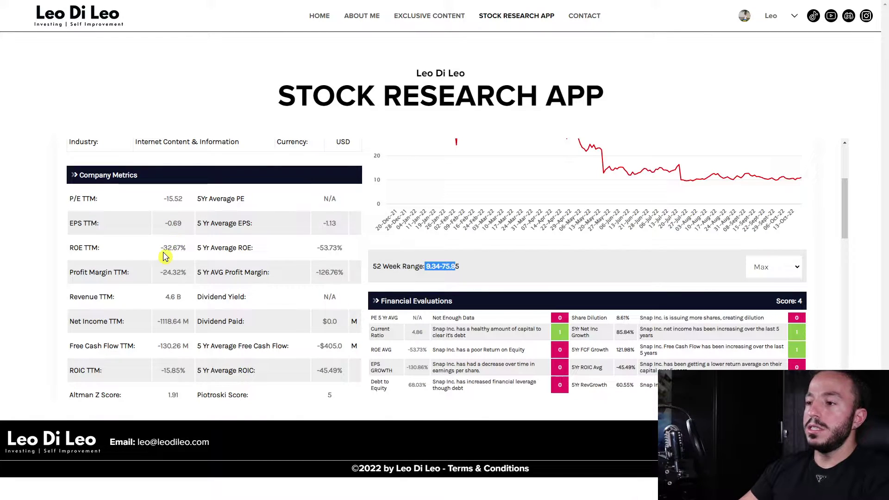
left_click(170, 269)
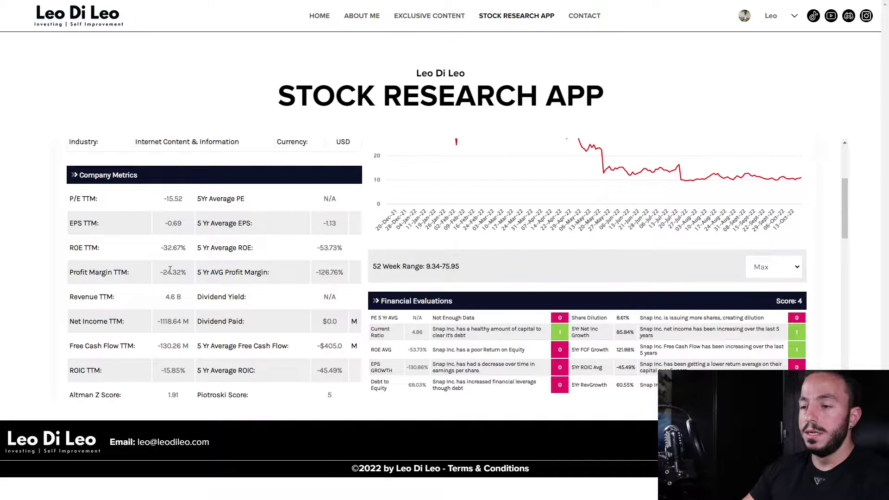
scroll(170, 269, "up", 3)
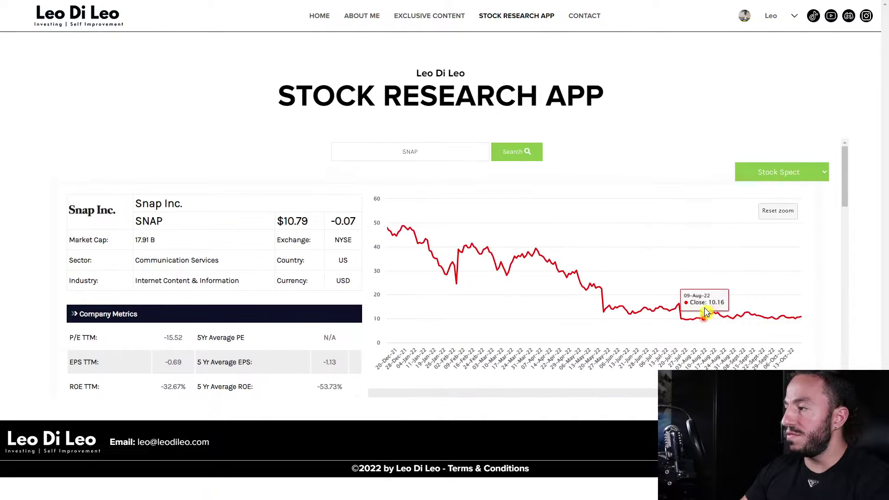
left_click(777, 211)
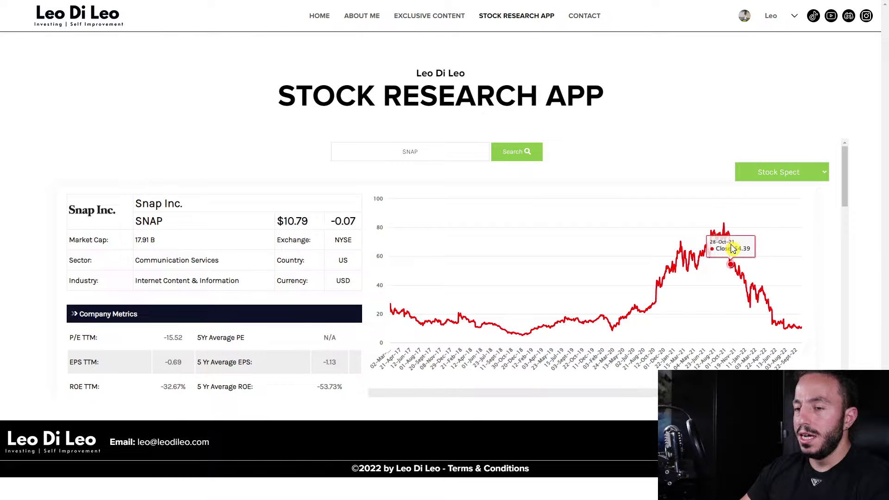
Examine the trailing-twelve-month company metrics, highlighting the revenue and free cash flow values.
scroll(710, 260, "down", 3)
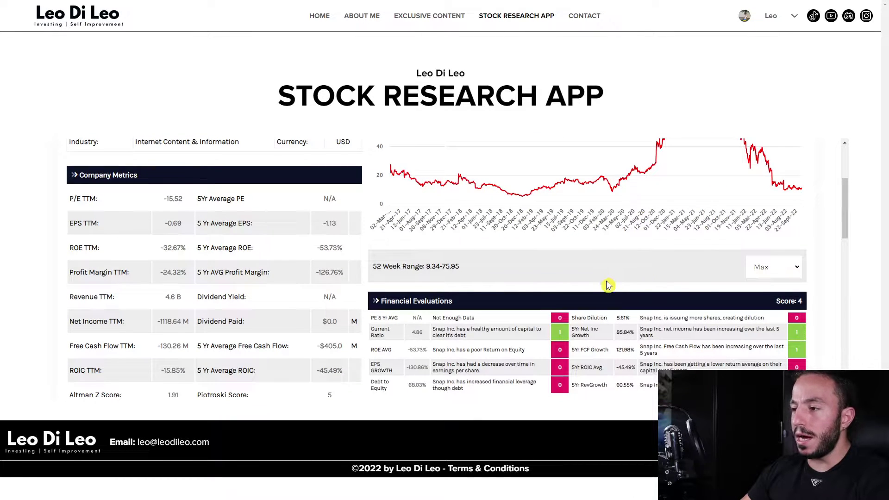
scroll(174, 240, "down", 2)
scroll(172, 242, "up", 1)
scroll(171, 241, "up", 1)
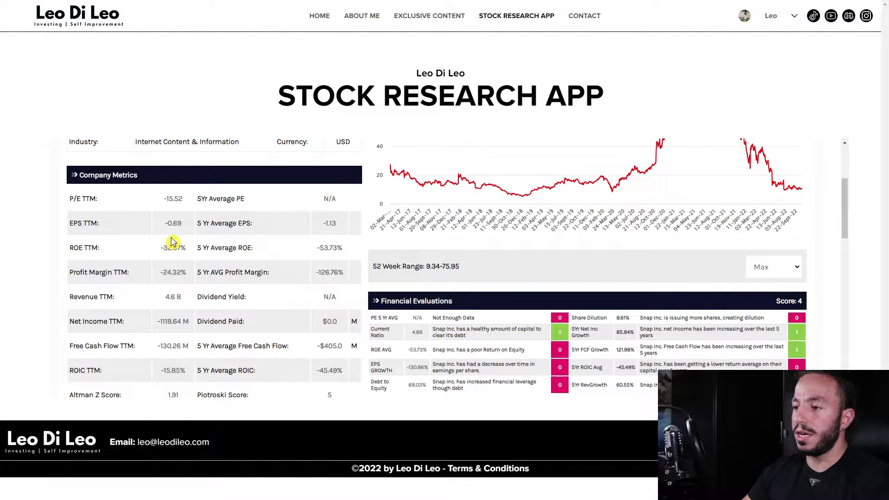
scroll(171, 242, "down", 1)
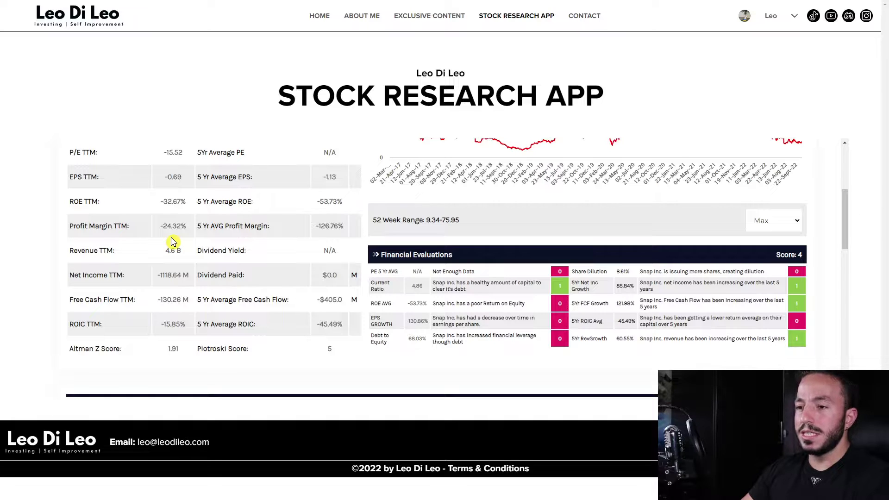
scroll(171, 241, "up", 1)
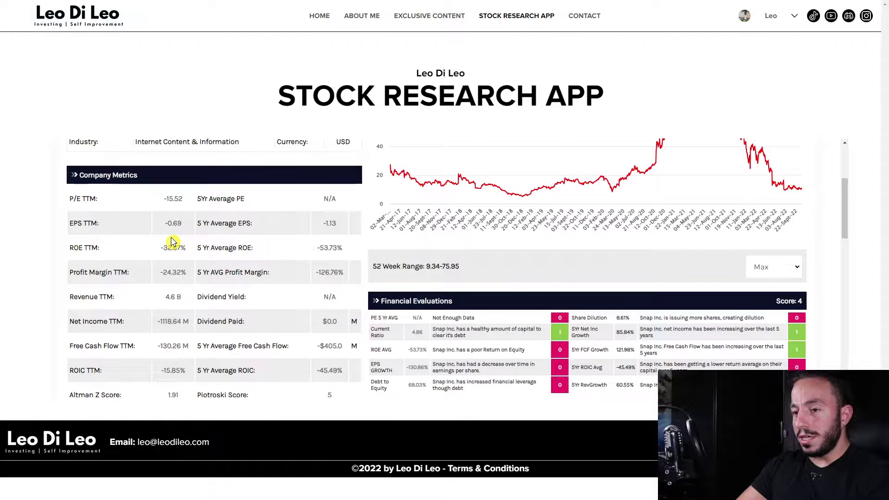
scroll(200, 263, "down", 2)
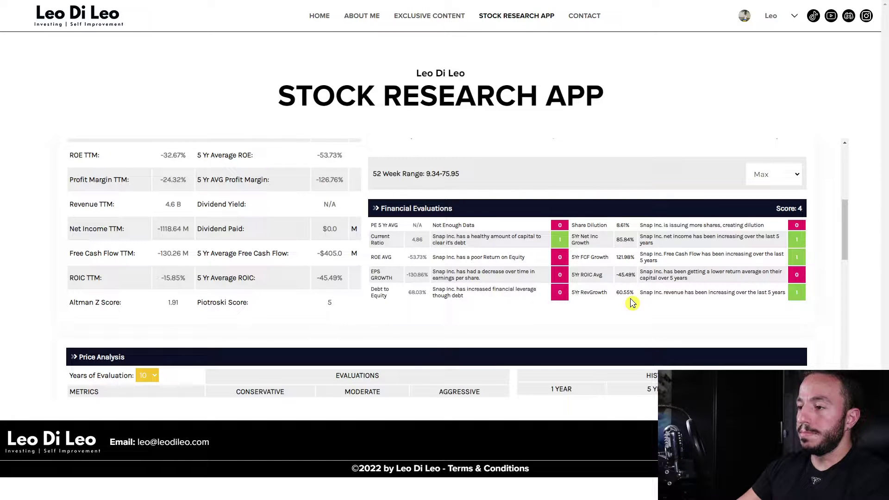
left_click_drag(165, 205, 188, 209)
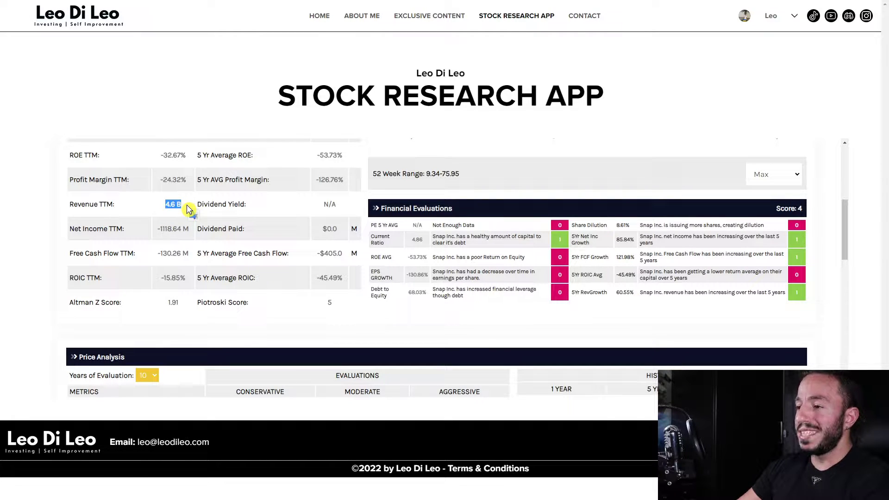
left_click_drag(159, 256, 195, 265)
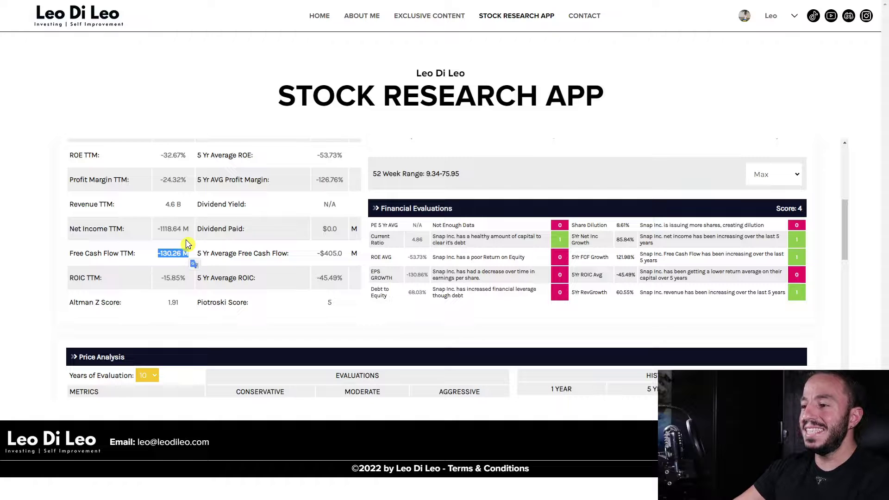
Review the return on invested capital and highlight the Altman Z and Piotroski scores.
scroll(754, 307, "up", 4)
scroll(758, 317, "down", 3)
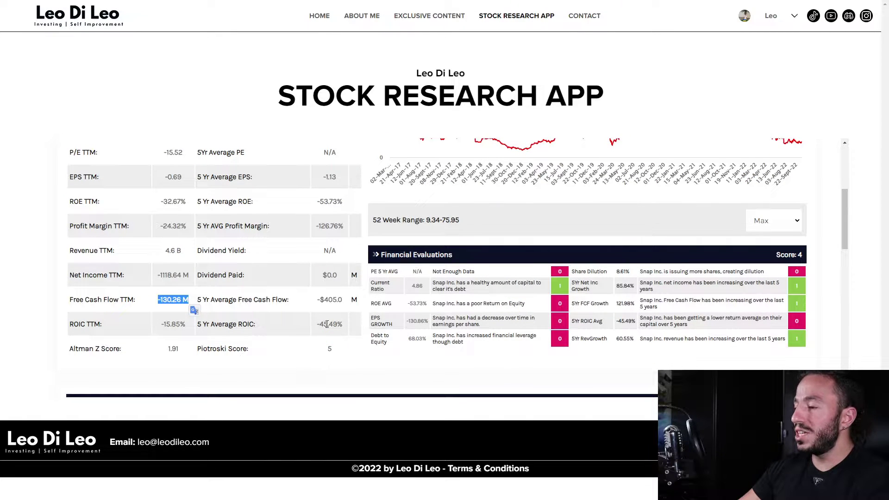
scroll(326, 323, "down", 2)
left_click_drag(134, 262, 184, 268)
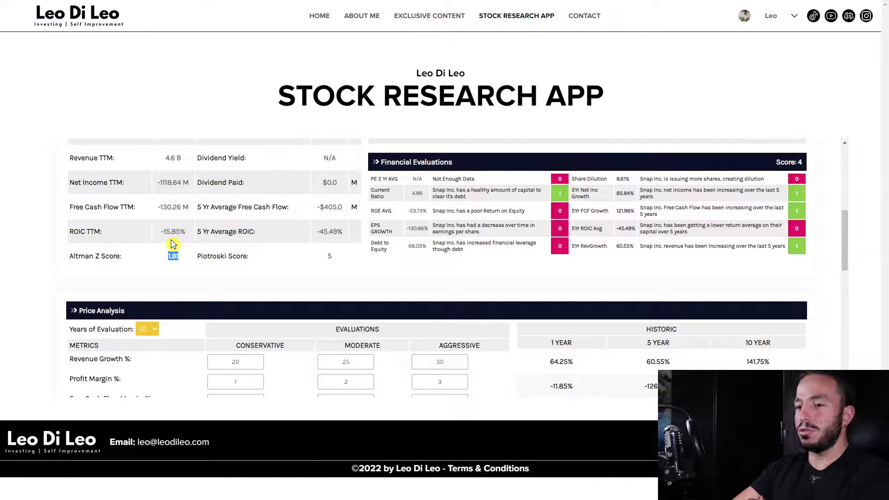
scroll(213, 218, "up", 1)
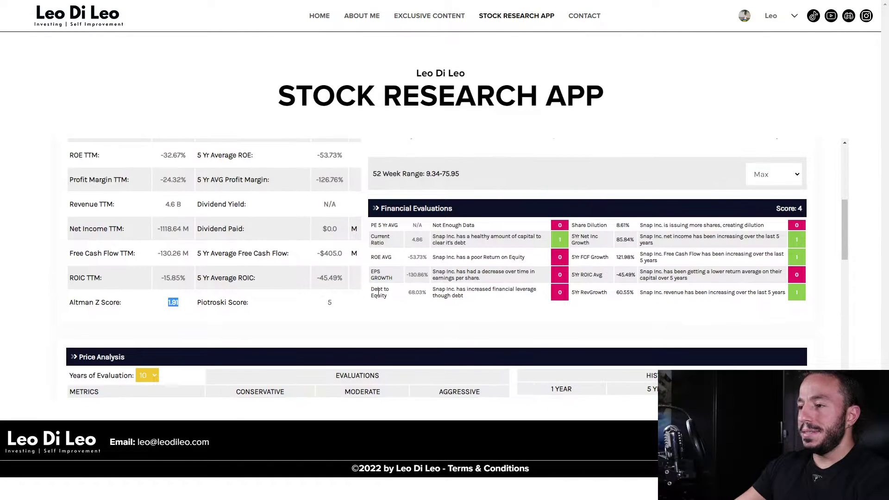
left_click_drag(321, 309, 337, 305)
scroll(335, 305, "up", 1)
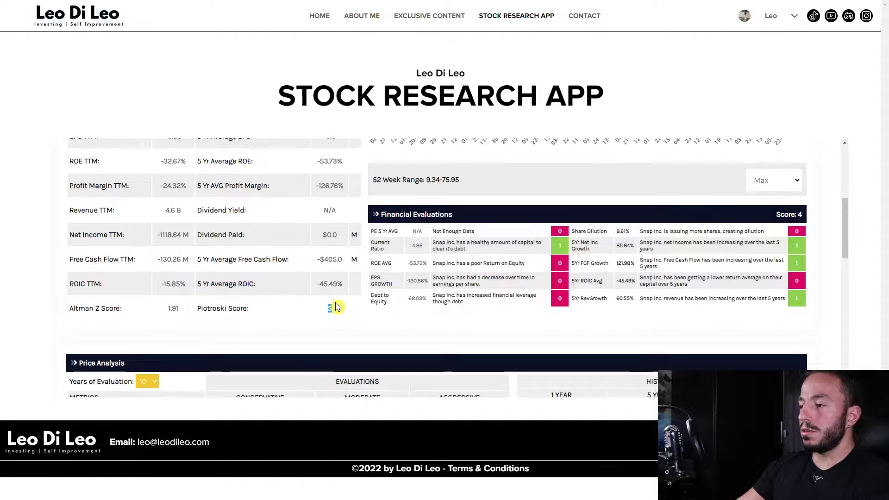
Compare the company metrics with the Financial Evaluations, checking the current ratio.
scroll(293, 308, "up", 1)
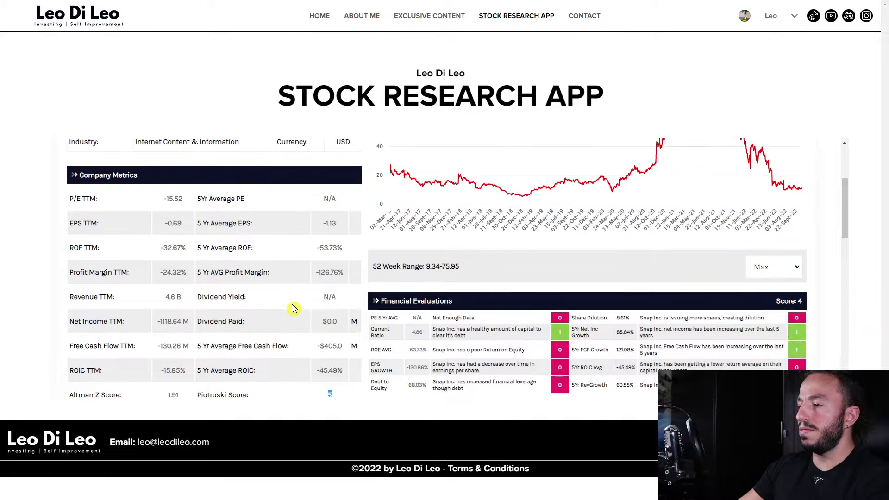
scroll(499, 317, "down", 1)
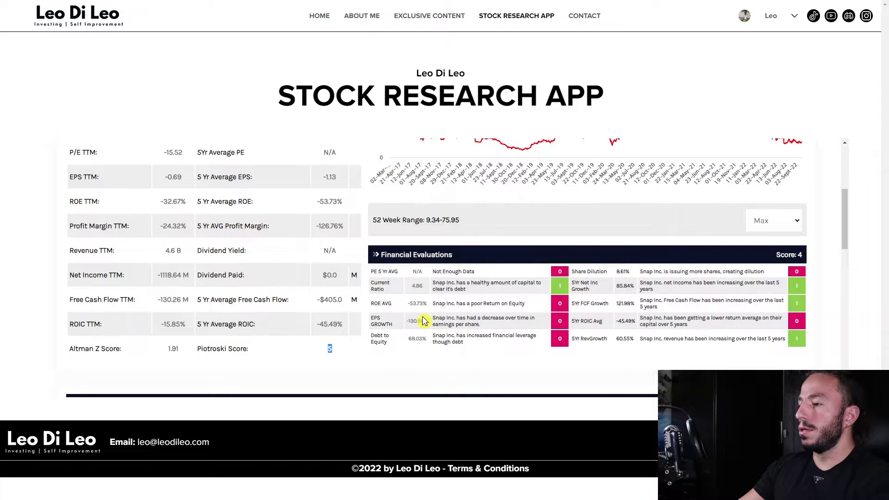
left_click(416, 287)
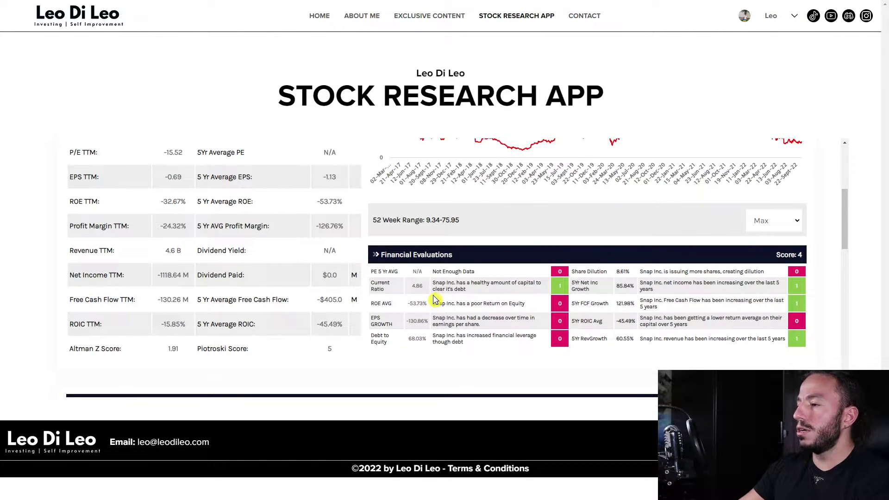
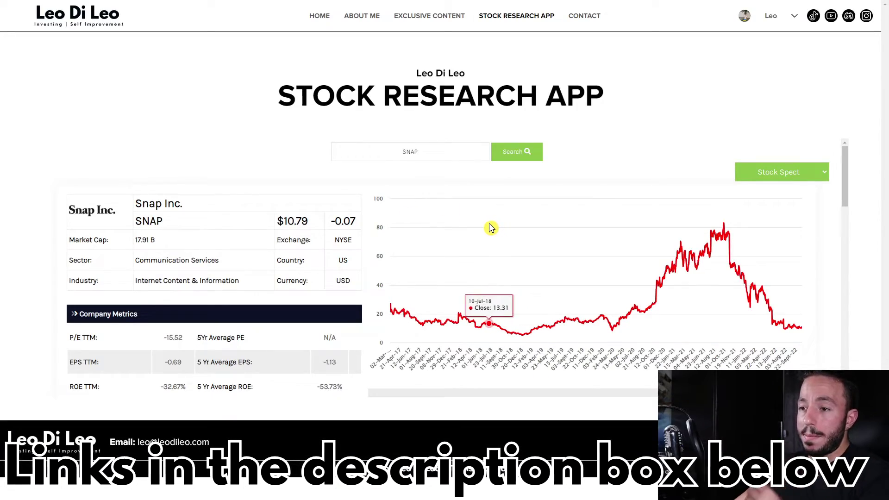
Go to the Price Analysis section and highlight the historic profit margin and free cash flow margin percentages.
scroll(514, 245, "down", 2)
scroll(510, 234, "up", 2)
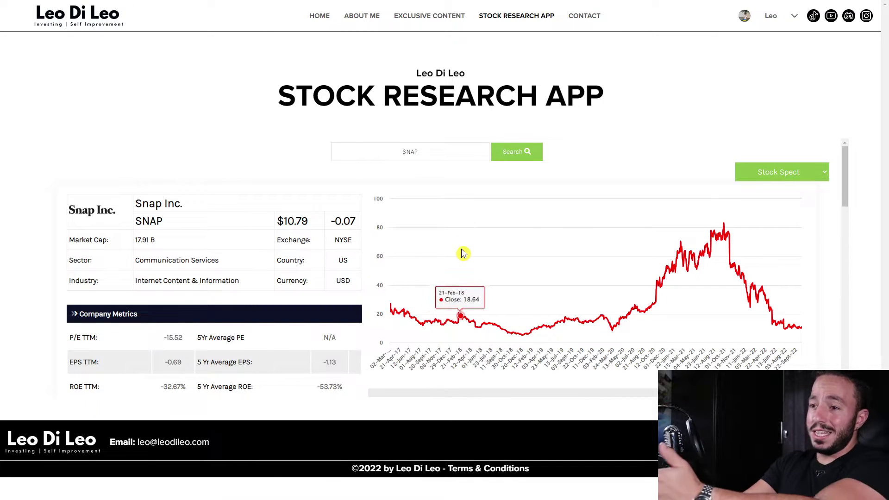
scroll(530, 263, "down", 3)
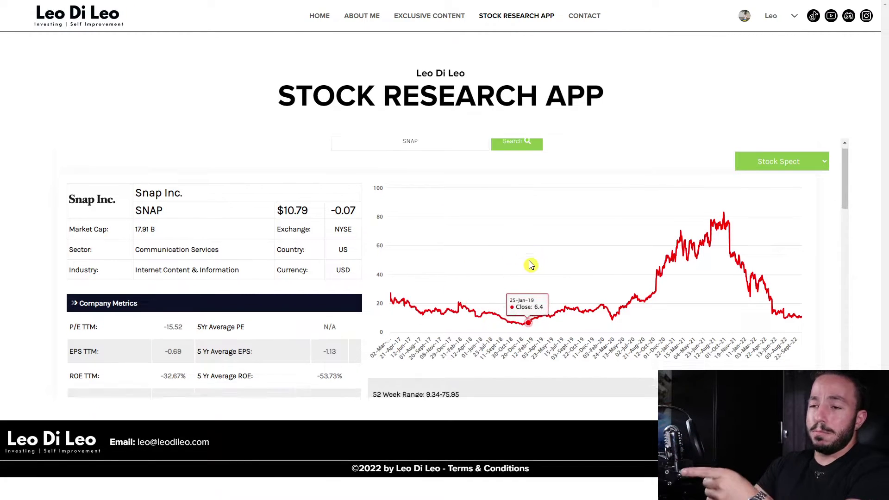
scroll(680, 258, "down", 2)
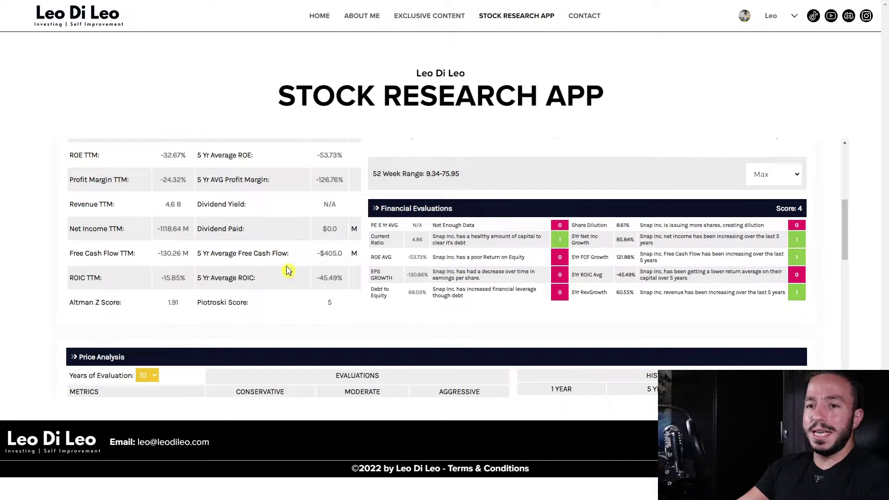
scroll(348, 272, "down", 4)
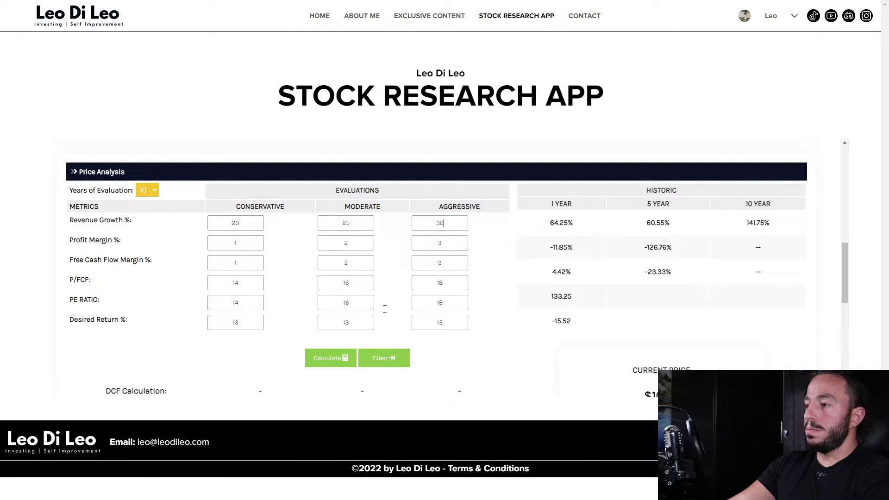
left_click(209, 259)
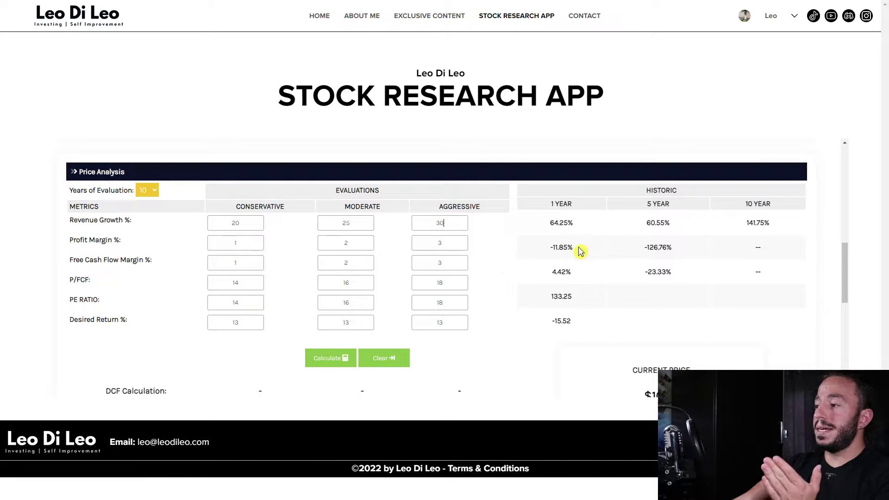
left_click_drag(547, 250, 725, 259)
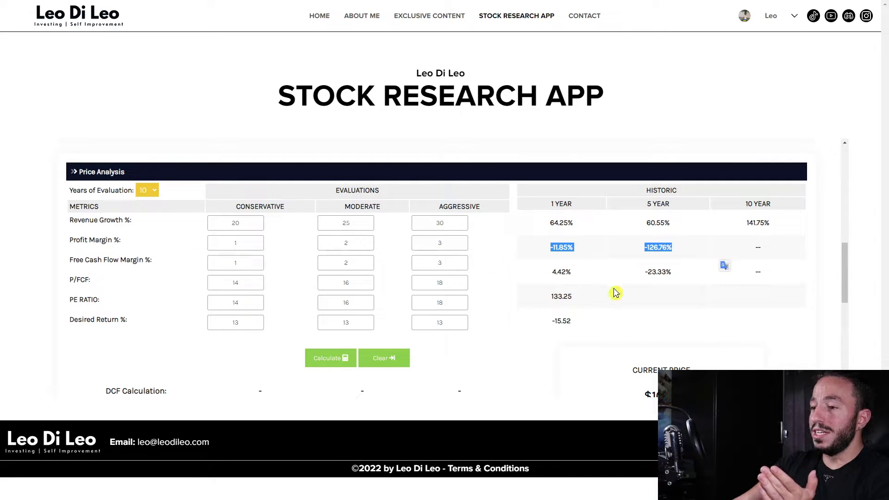
left_click_drag(556, 272, 657, 272)
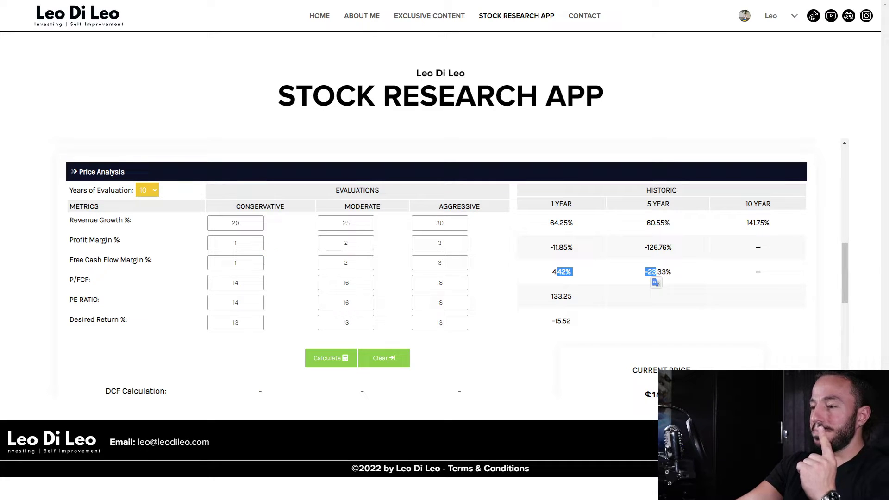
Compare the conservative to aggressive P/FCF and PE ratio assumptions with the 1-year historic values, highlighting both historic ratios.
left_click(243, 264)
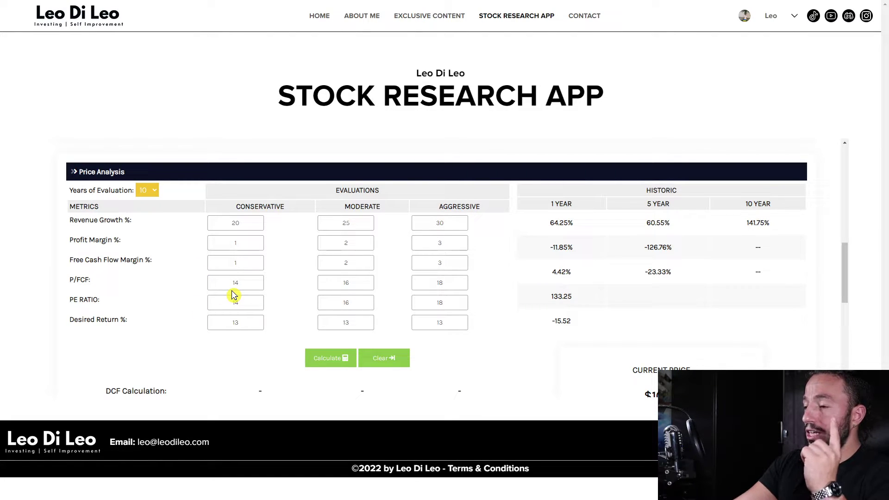
left_click_drag(547, 296, 575, 300)
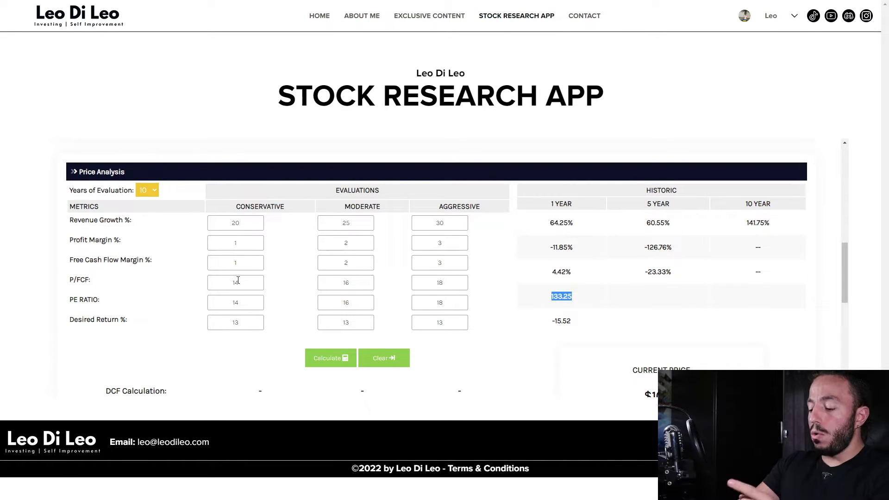
left_click(237, 281)
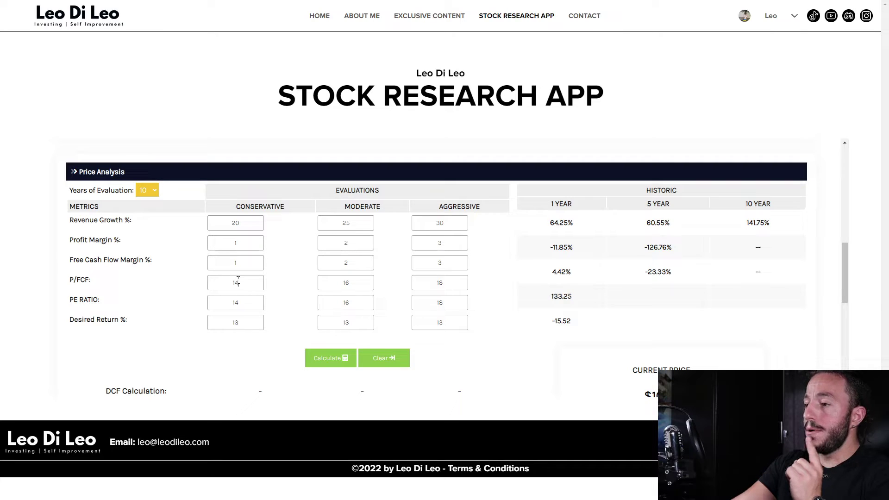
left_click(458, 288)
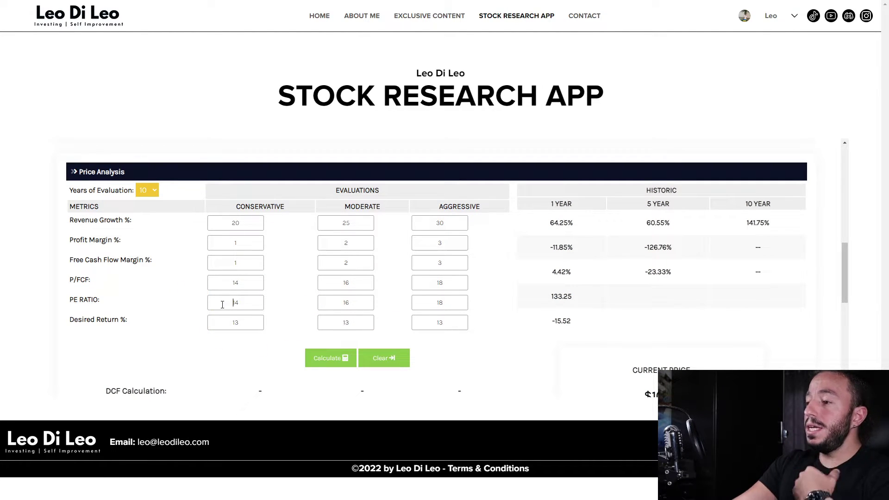
left_click_drag(549, 318, 573, 319)
left_click(244, 299)
double_click(563, 321)
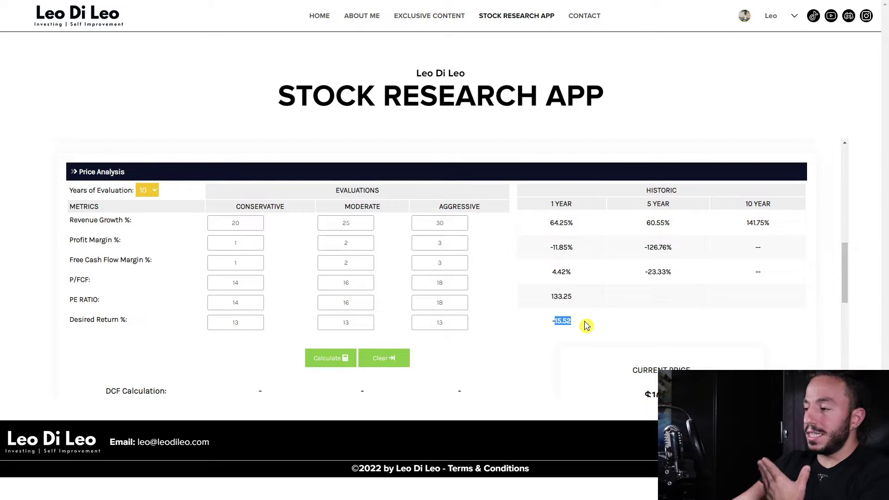
Re-enter the conservative scenario's desired return as 13%.
left_click(239, 317)
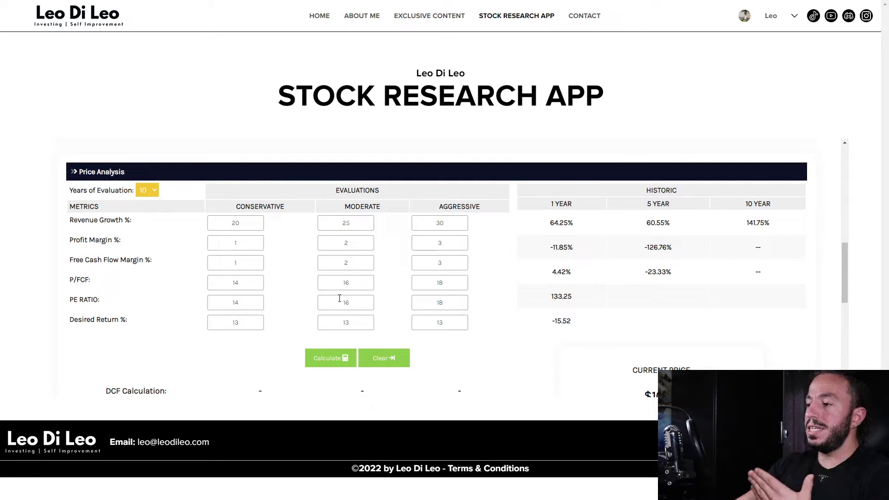
key("BackSpace")
key("BackSpace")
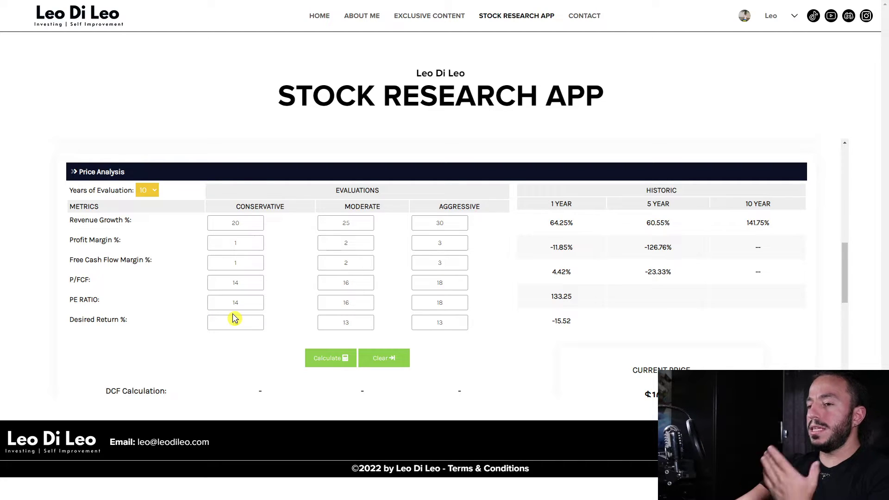
type("13")
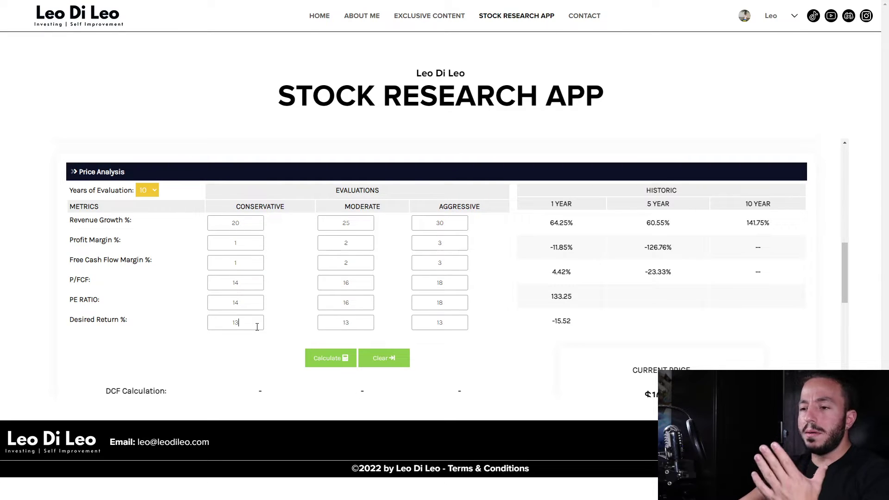
left_click(251, 326)
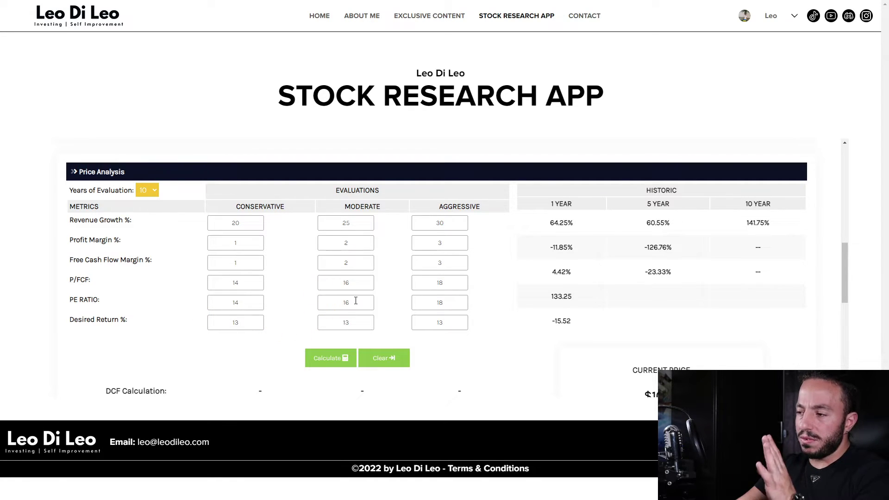
Run the 10-year price calculation for all three scenarios and highlight the current stock price.
scroll(420, 335, "down", 2)
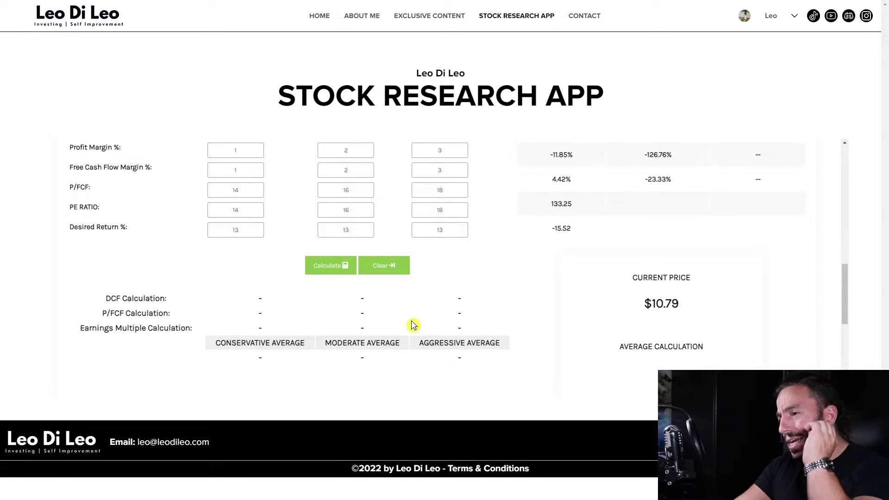
left_click(341, 271)
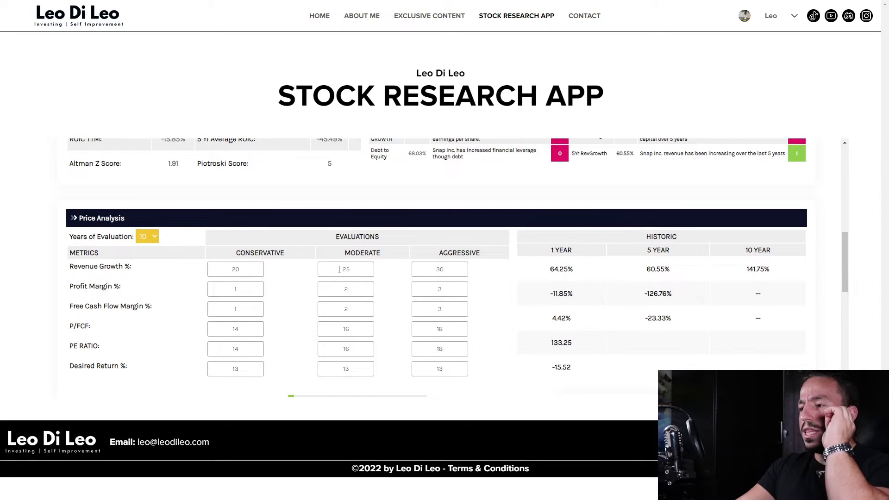
scroll(246, 223, "down", 3)
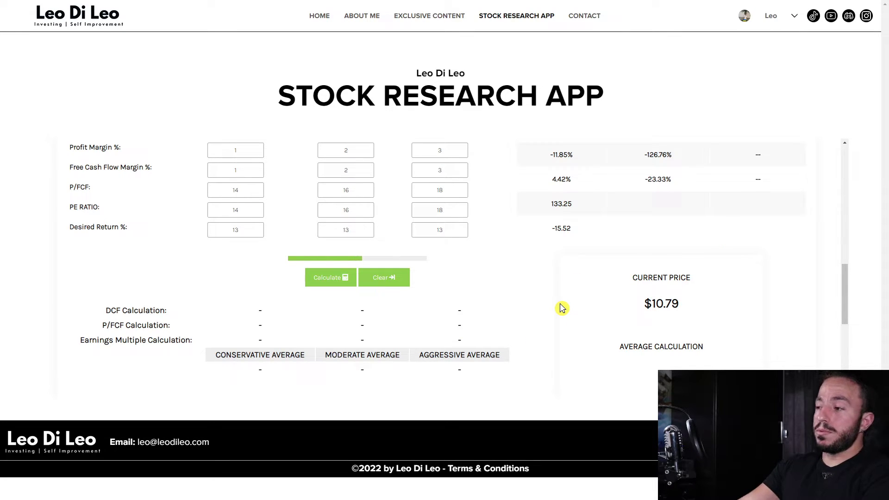
left_click_drag(654, 307, 699, 311)
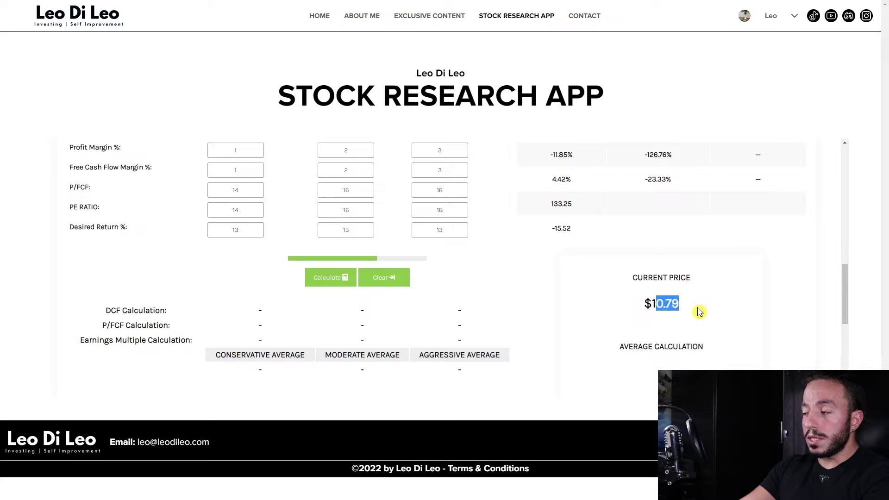
left_click(237, 150)
type("1")
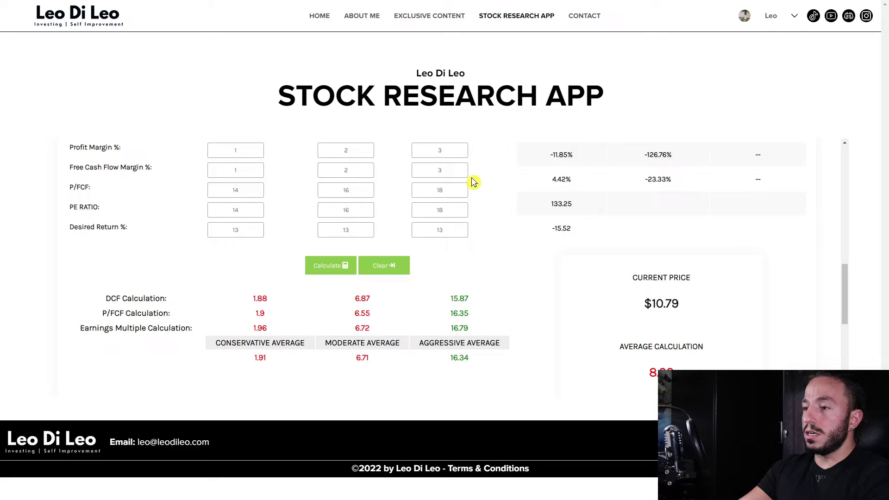
Highlight the overall average calculation and compare it with the current price and the scenario averages.
scroll(453, 301, "down", 1)
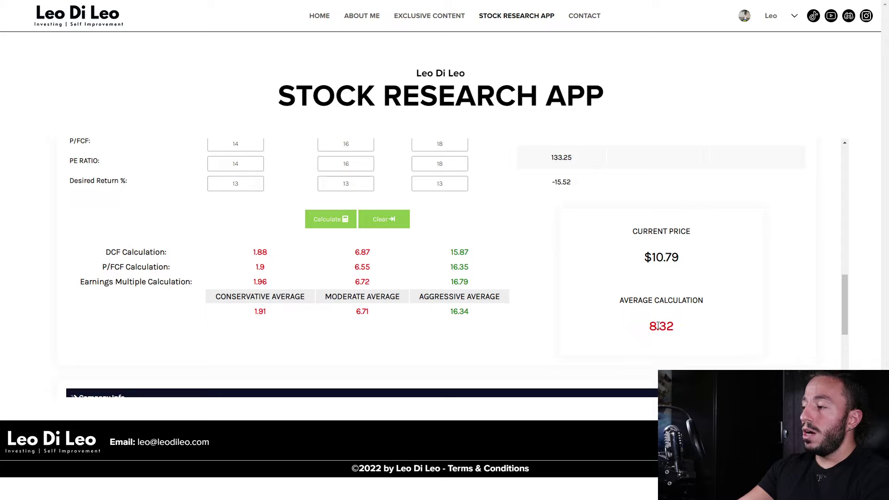
left_click_drag(646, 334, 710, 330)
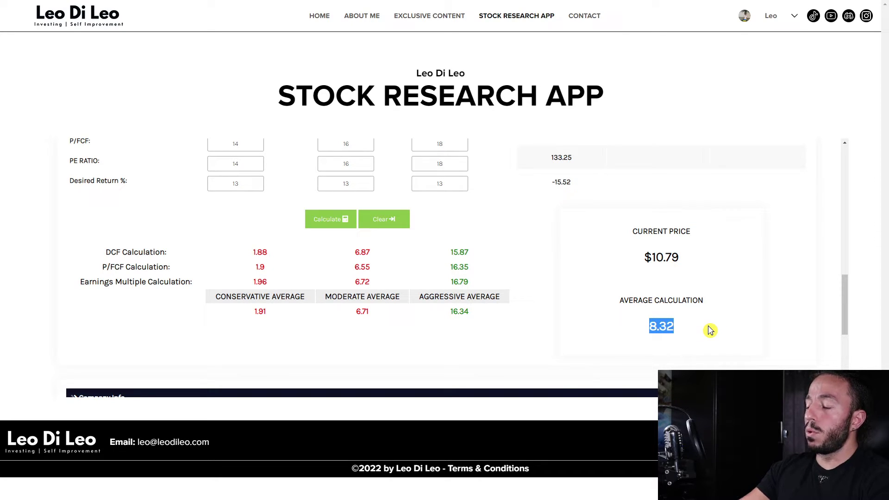
scroll(463, 334, "up", 2)
scroll(458, 331, "down", 1)
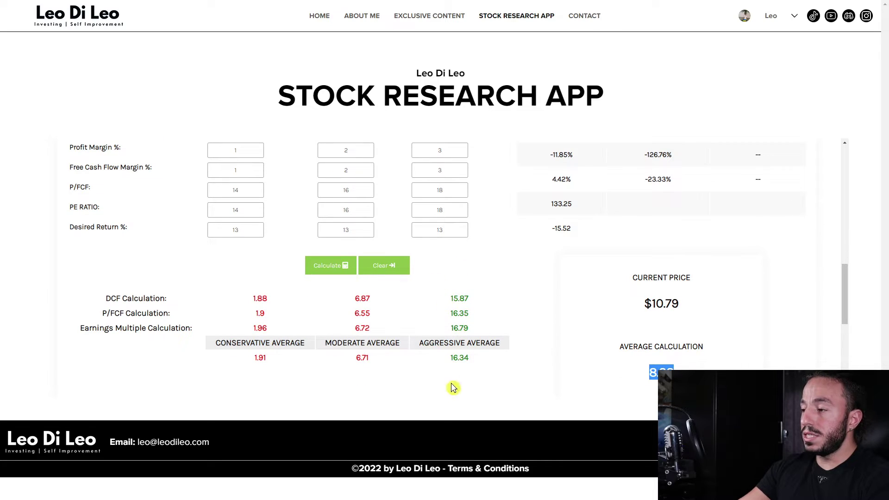
scroll(503, 296, "up", 1)
scroll(500, 379, "down", 1)
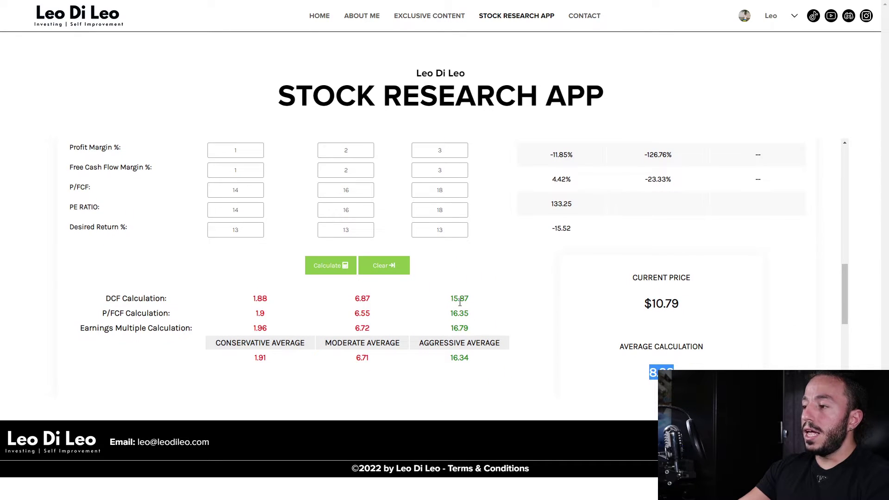
Highlight the aggressive scenario's DCF result and average, and review them against the Price Analysis assumptions.
mouse_move(457, 300)
left_mouse_down()
mouse_move(472, 325)
mouse_move(455, 311)
left_mouse_up()
left_click(455, 314)
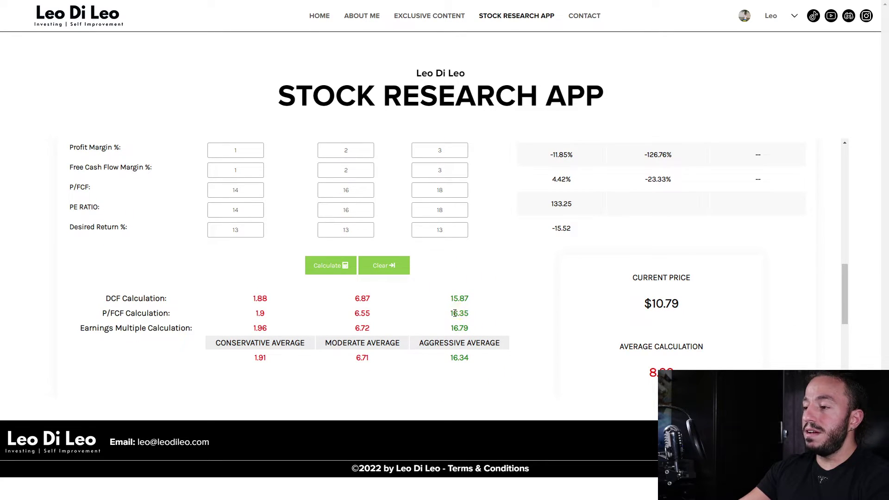
double_click(455, 298)
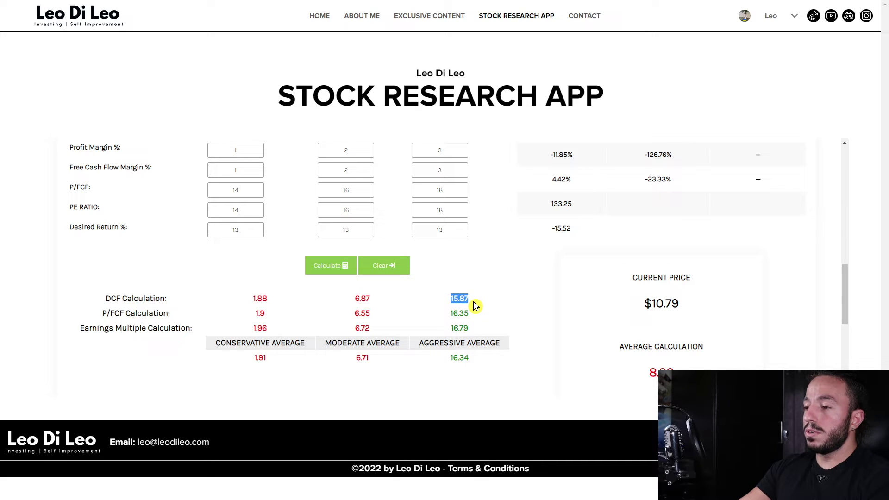
left_click_drag(453, 357, 498, 368)
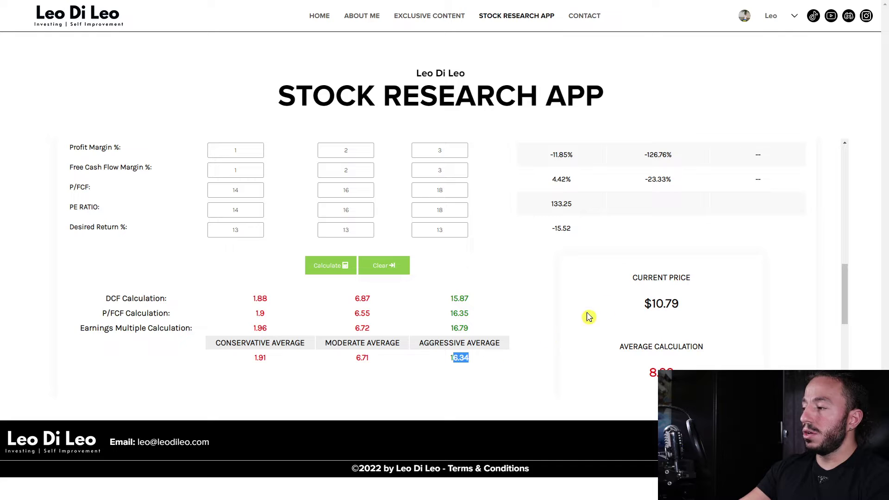
scroll(657, 315, "up", 1)
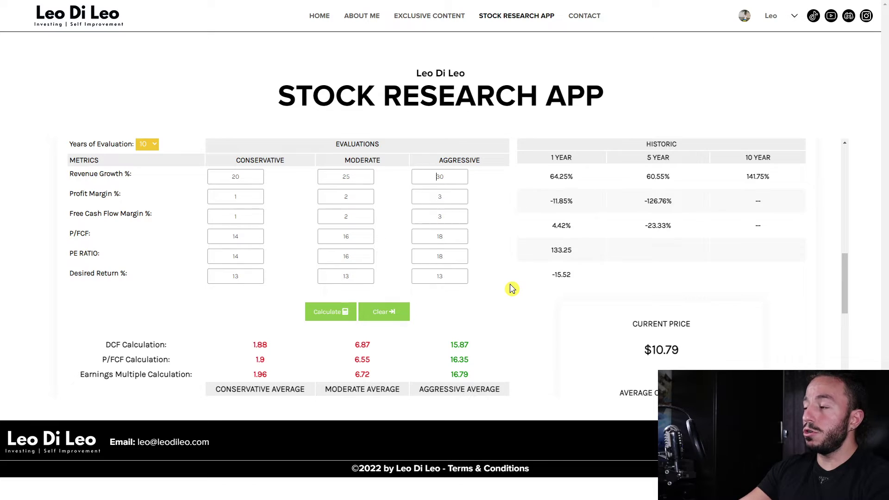
scroll(511, 288, "up", 2)
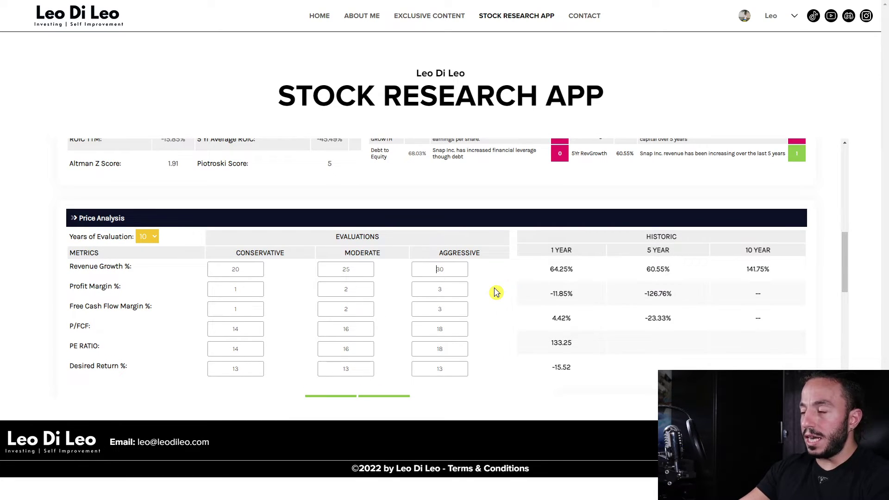
scroll(495, 292, "up", 1)
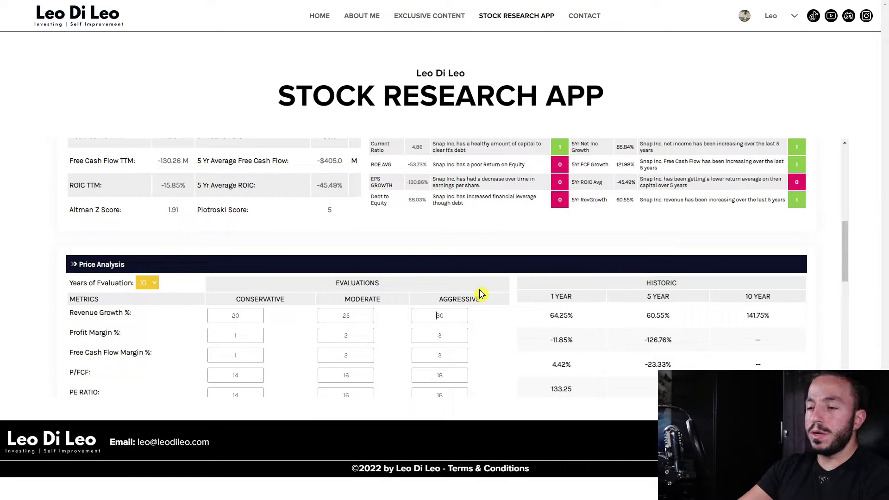